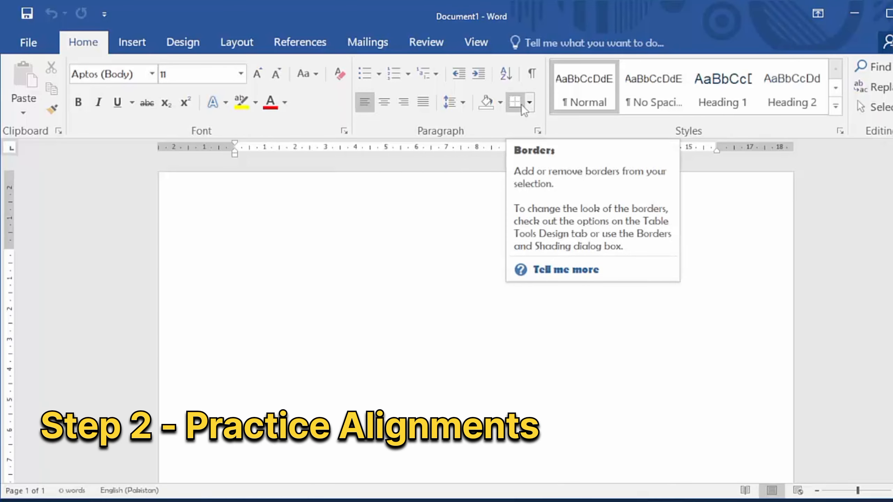
Step: Paste the copied four-line digital skills text into the blank document and make all of it bold
type("Digital Skills With Mazhar Learn MS Word, Excel and PowerPoint Enhance your productivity and efficiency Start learning today!")
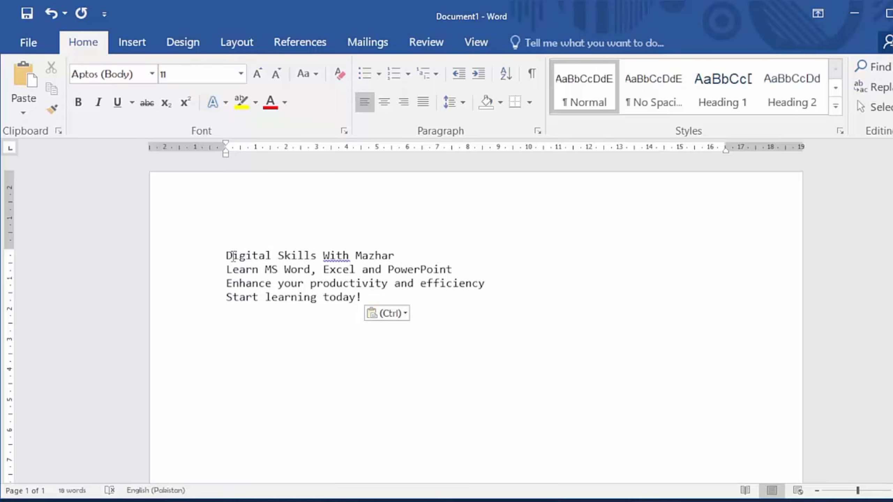
key("ctrl+a")
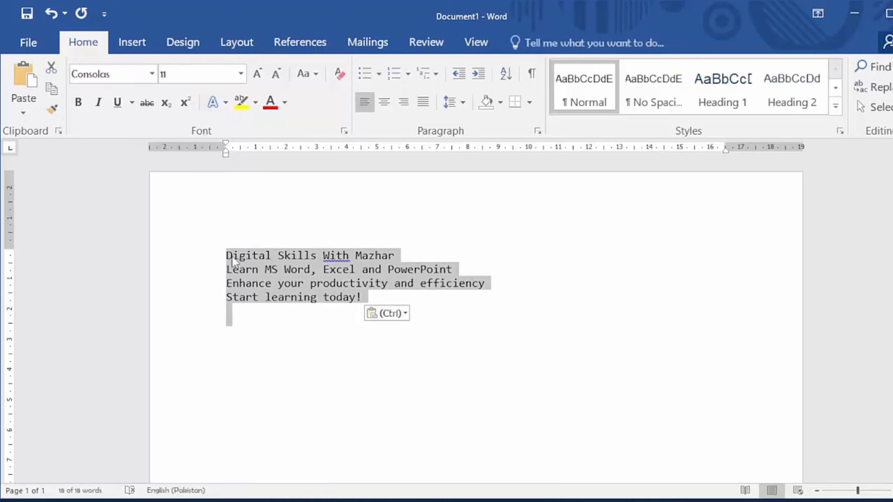
left_click(78, 102)
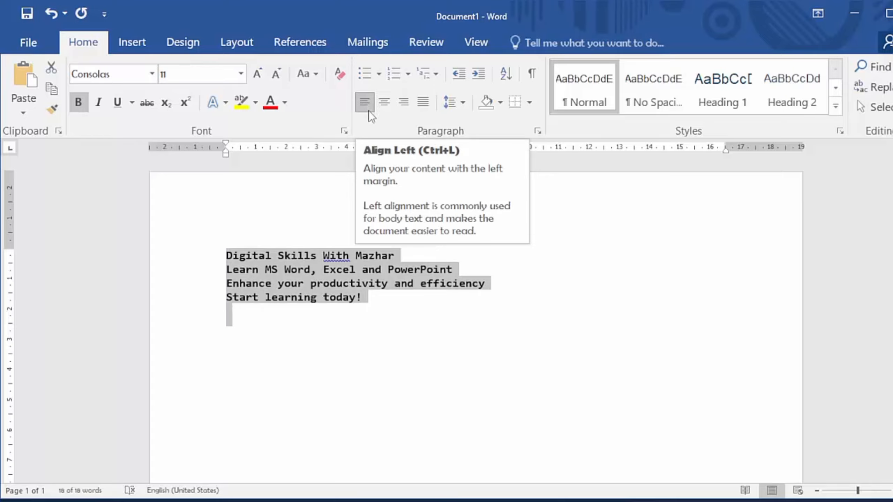
Step: Practice alignments on the whole text by applying justified, centered and right alignment, finishing with justified
key("ctrl+j")
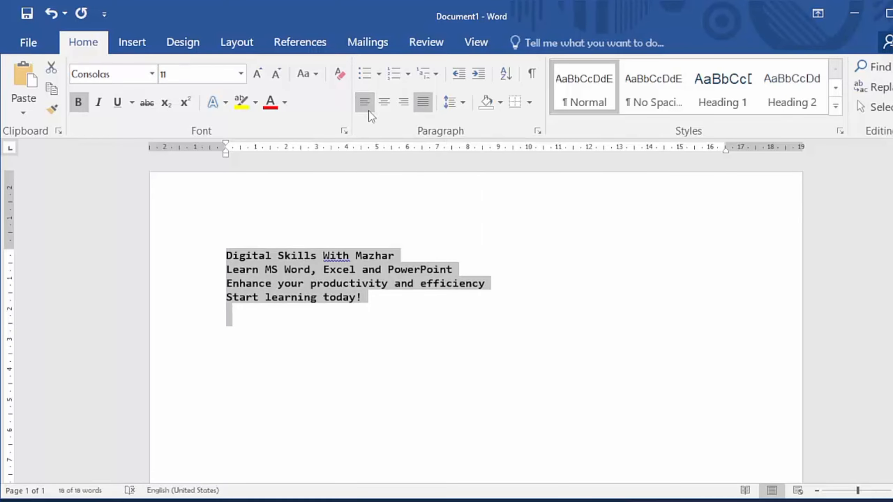
left_click(387, 110)
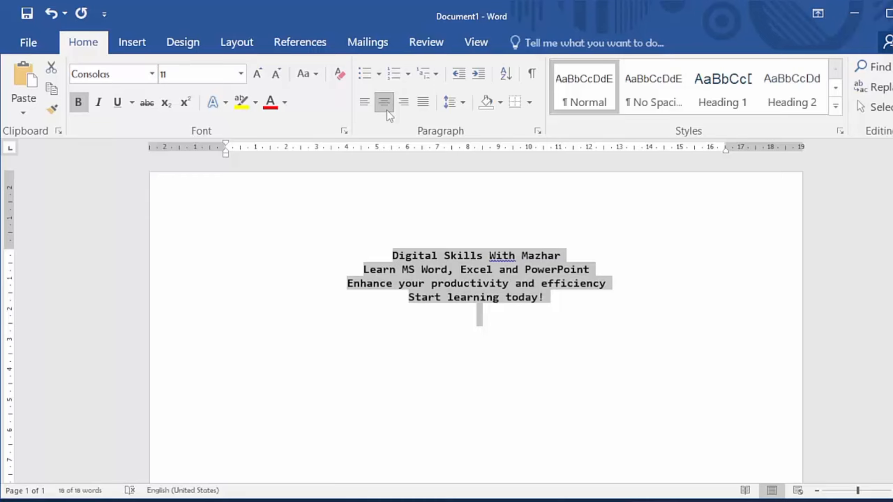
left_click(406, 104)
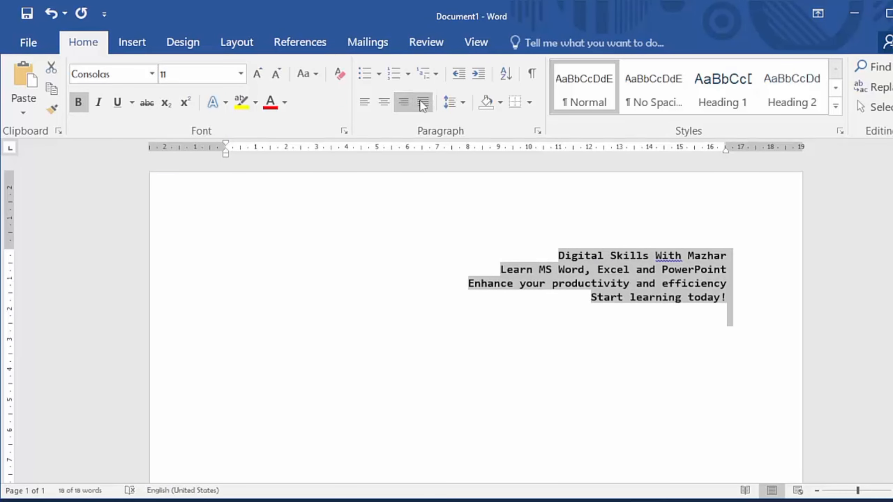
left_click(420, 101)
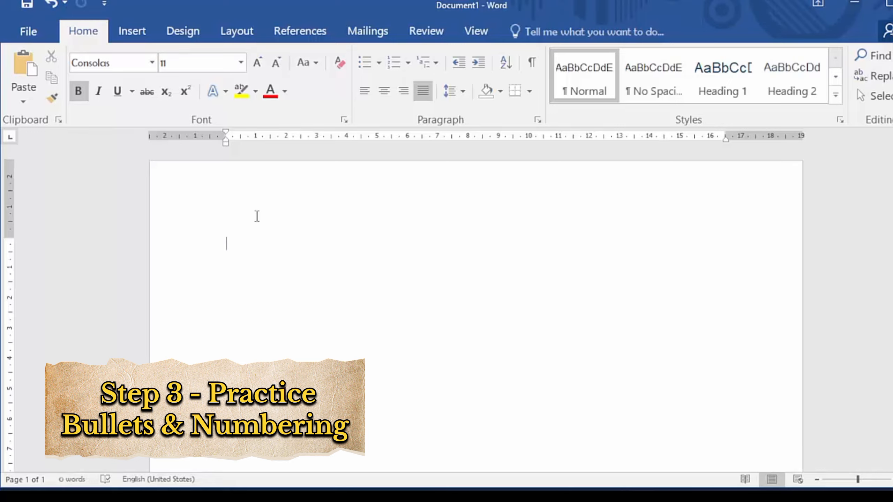
Step: Paste the Keyboard, Mouse, Monitor and Printer lines into the empty page and format them as a bold bulleted list
type("Keyboard Mouse Monitor Printer")
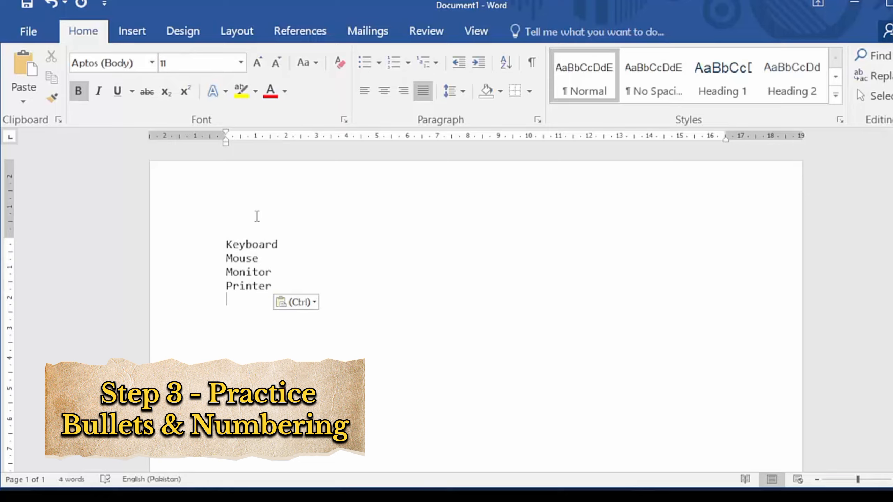
key("ctrl+a")
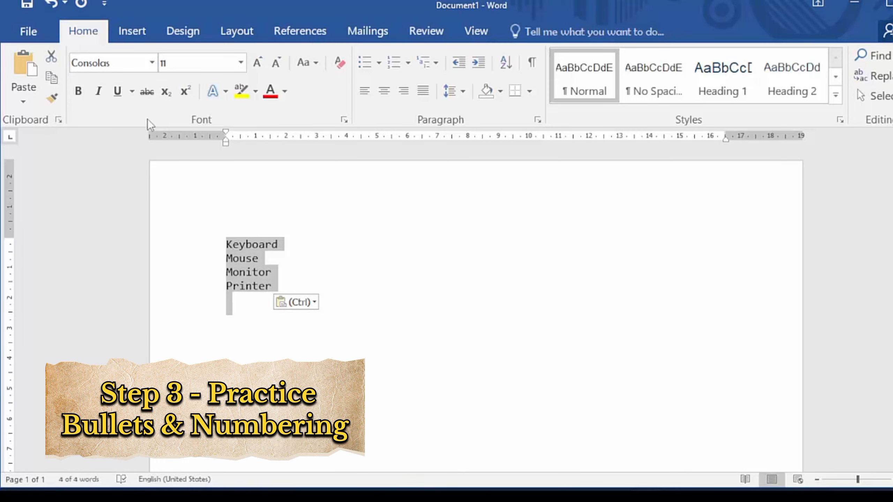
left_click(78, 91)
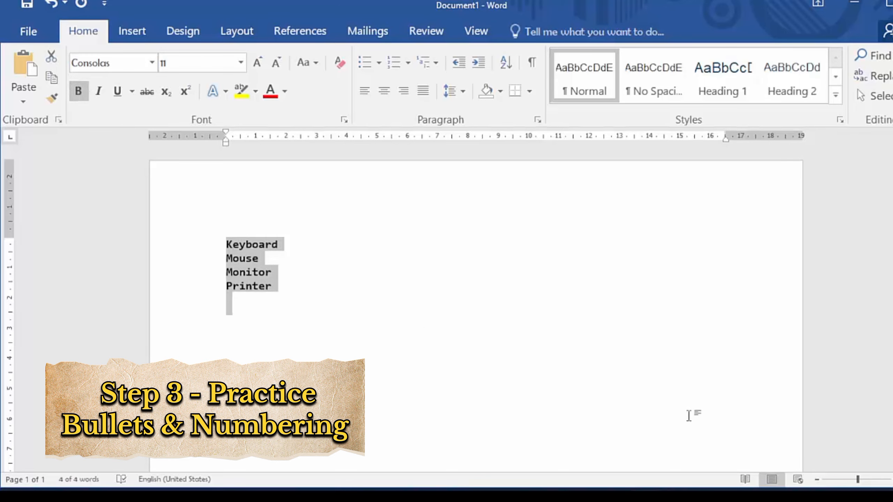
left_click_drag(858, 479, 867, 480)
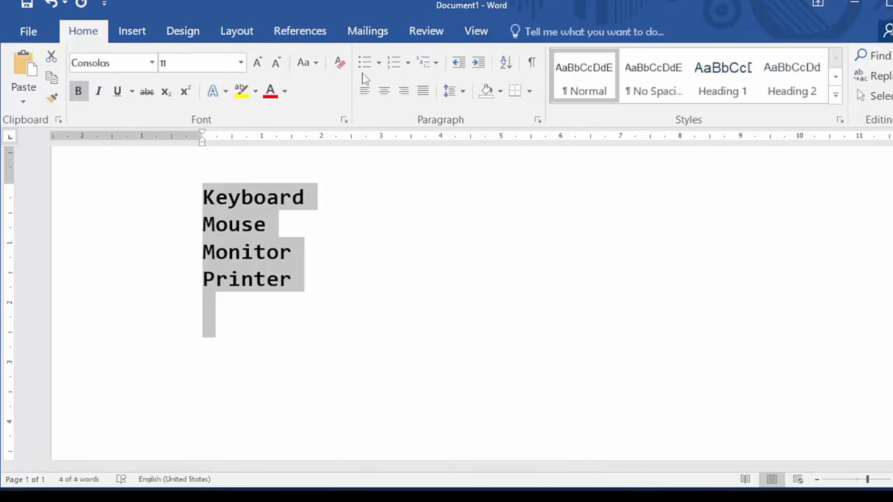
left_click(366, 63)
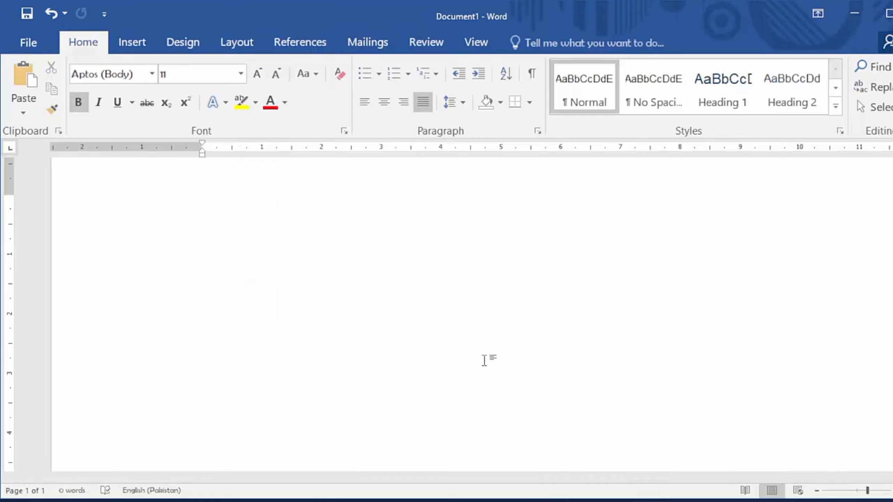
Step: Paste the four lines from "Turn on the computer" to "Start typing" and format them as a numbered list
type("Turn on the computer Open MS Word Create a new document Start typing")
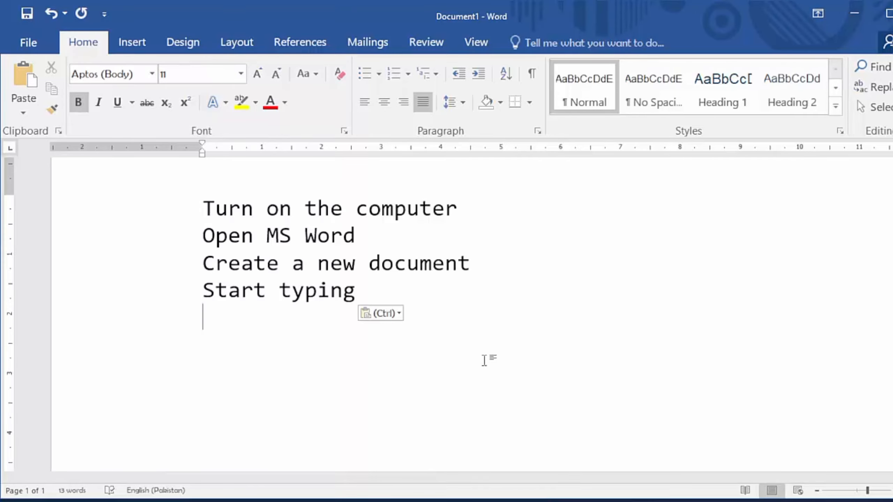
key("ctrl+a")
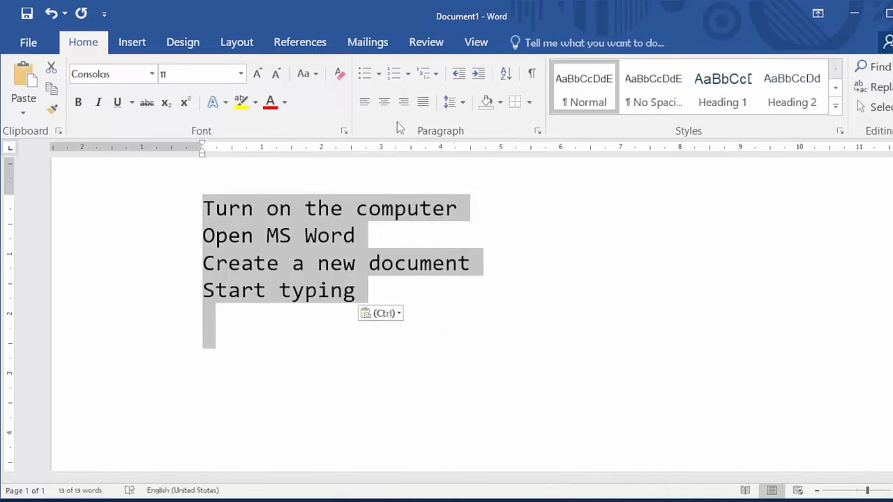
left_click(393, 75)
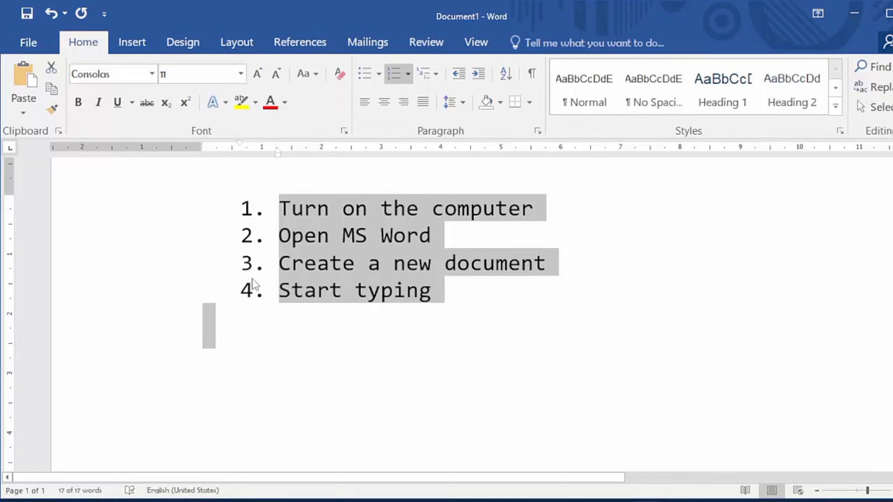
Step: Replace the numbered list with the copied Chapter 1 and Chapter 2 outline, formatted with the Article I / Section 1.01 multilevel list style
key("Delete")
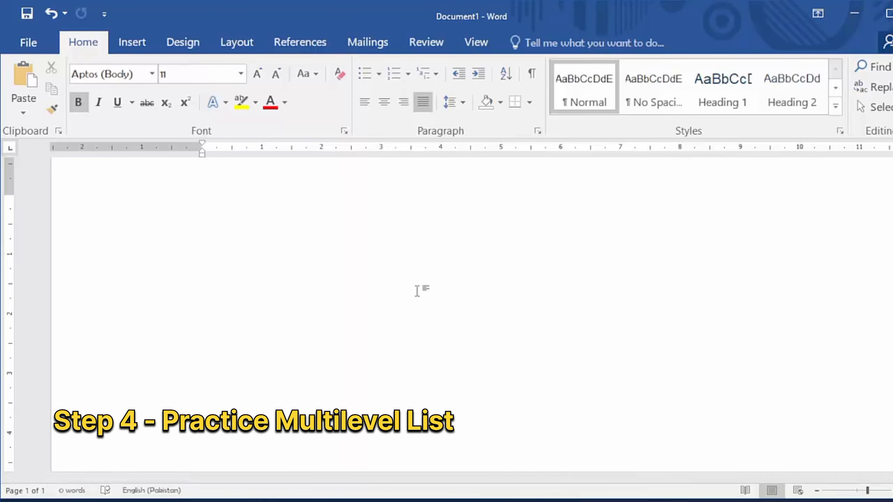
type("Chapter 1 Topic 1.1 Topic 1.2  Chapter 2 Topic 2.1")
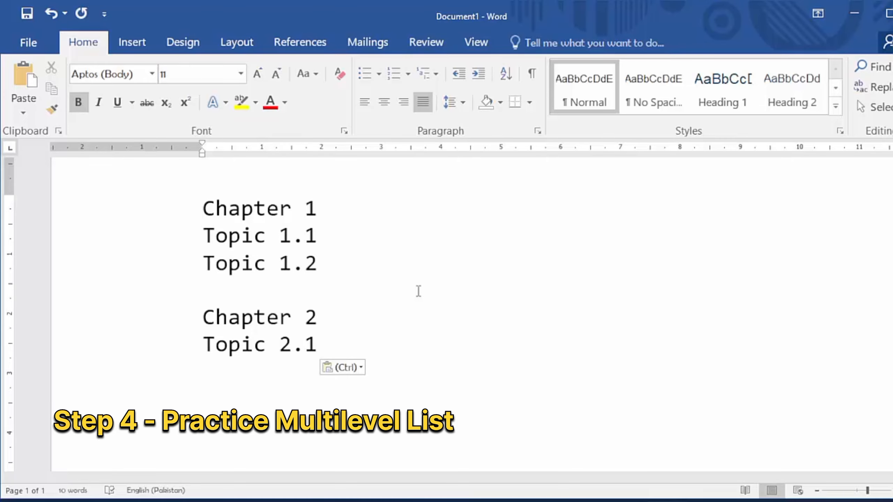
key("ctrl+a")
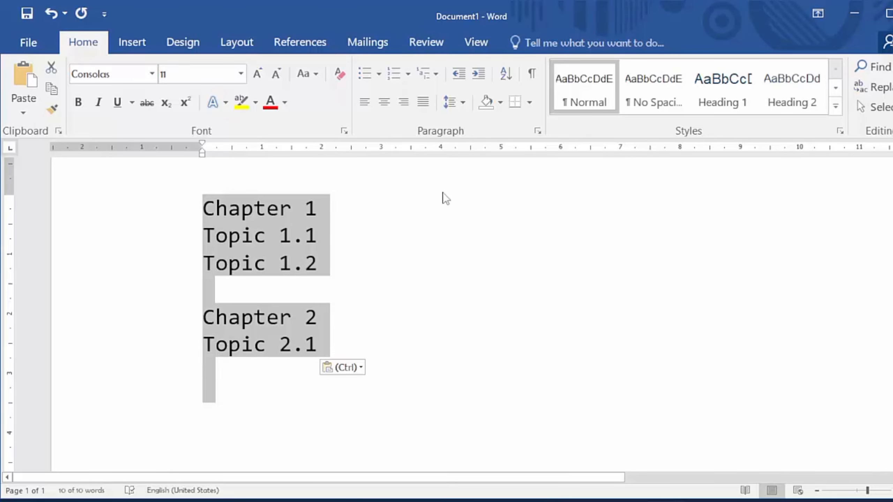
left_click(427, 72)
mouse_move(570, 331)
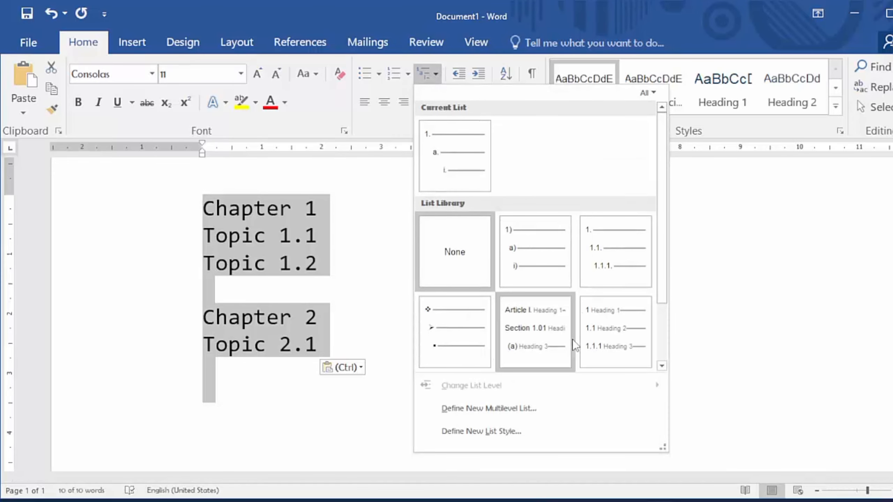
scroll(572, 338, "down", 2)
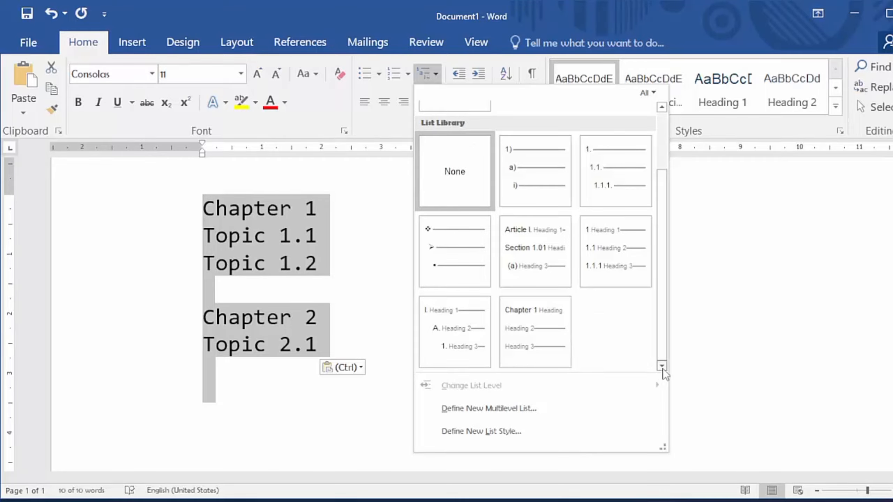
left_click(528, 232)
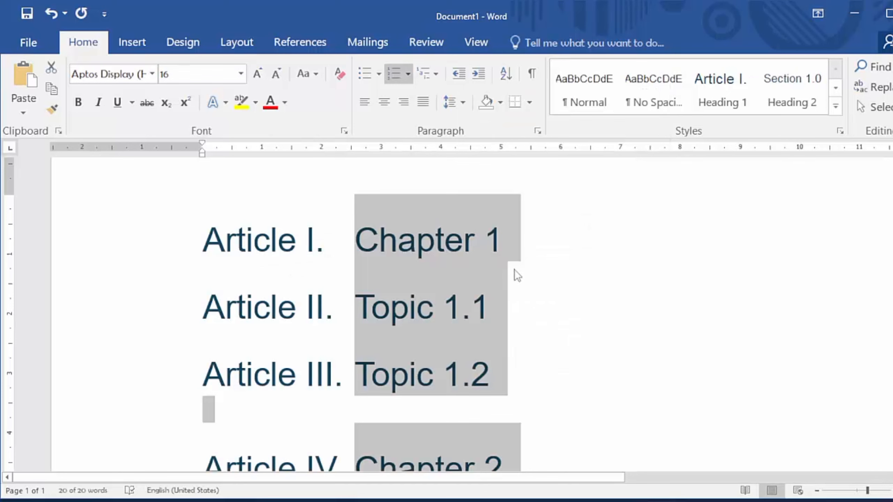
left_click(854, 491)
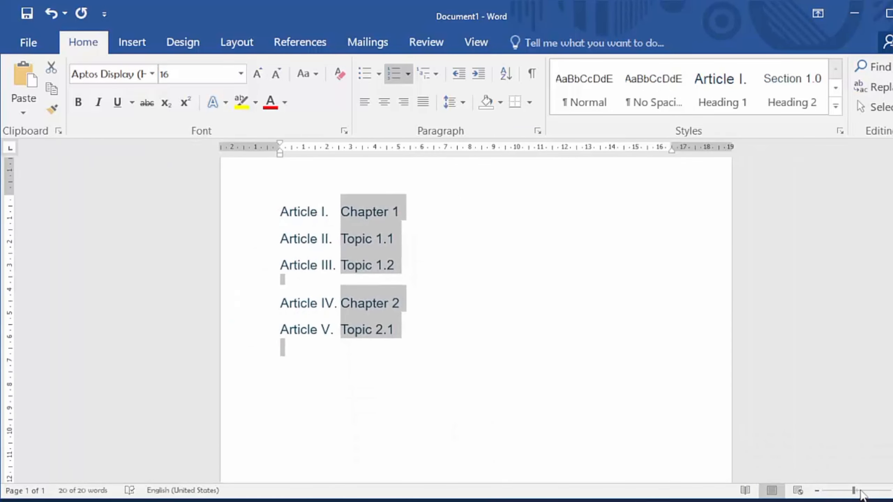
left_click(860, 491)
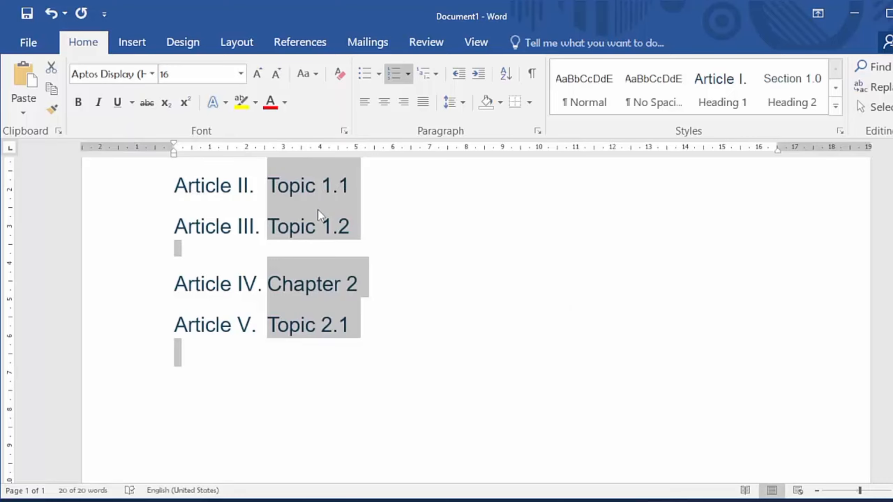
scroll(286, 263, "up", 1)
scroll(287, 263, "up", 2)
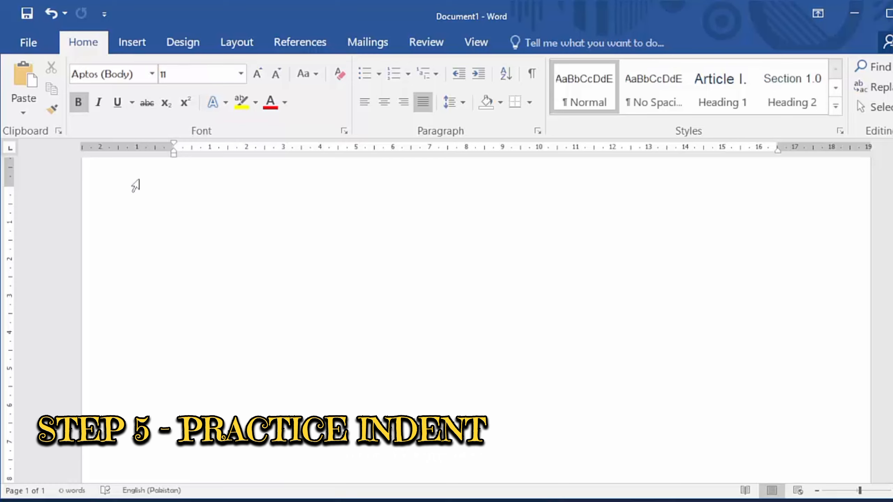
Step: Paste "This is a sample paragraph for practicing indent." into the empty page and increase its indent by five levels
type("This is a sample paragraph for practicing indent.")
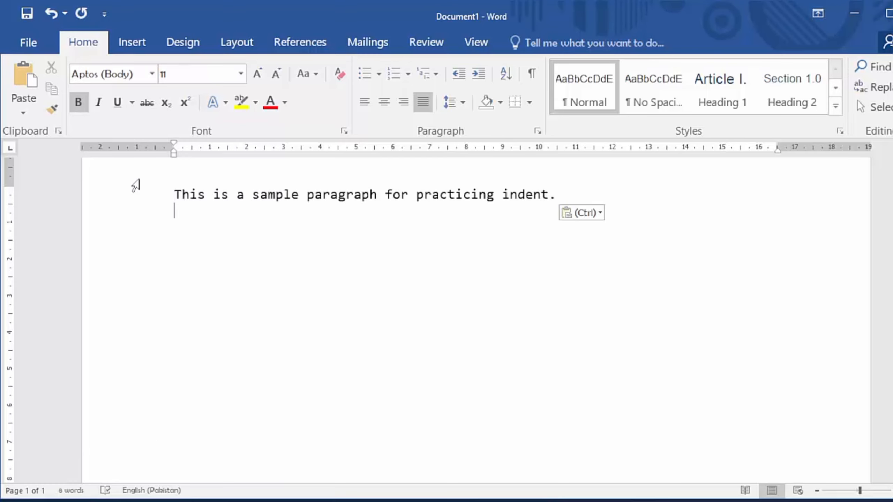
key("ctrl+a")
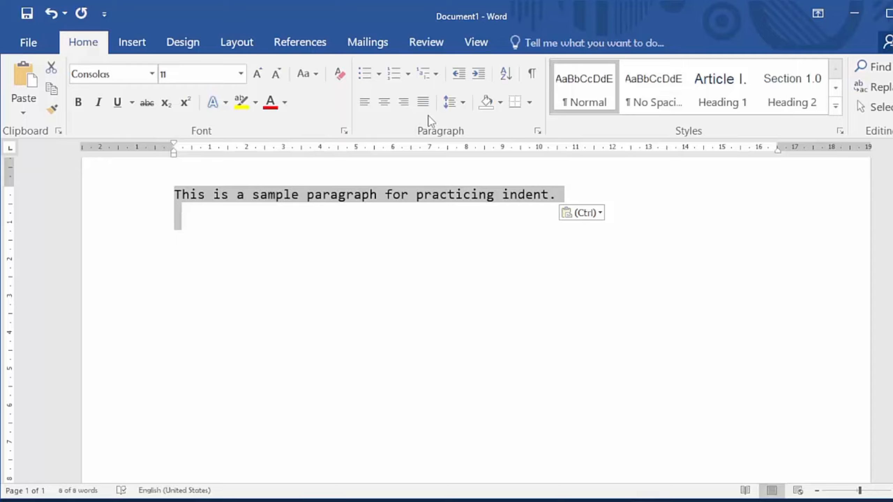
left_click(477, 74)
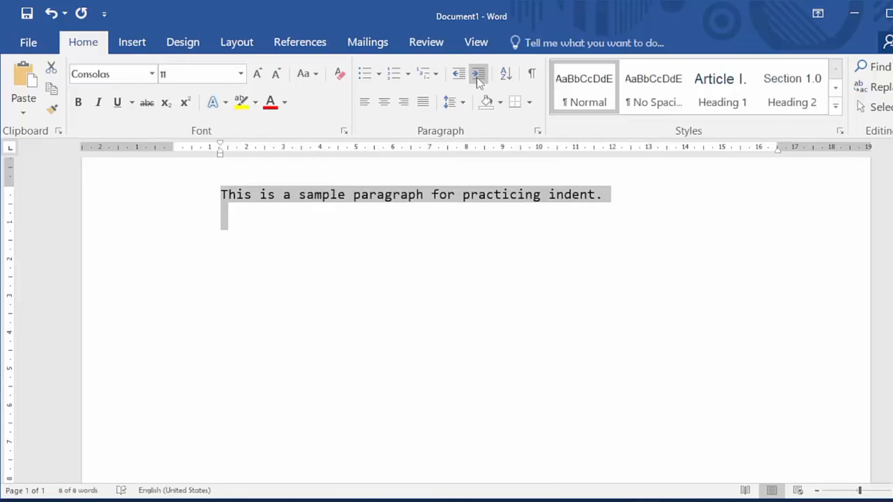
left_click(477, 76)
left_click(478, 77)
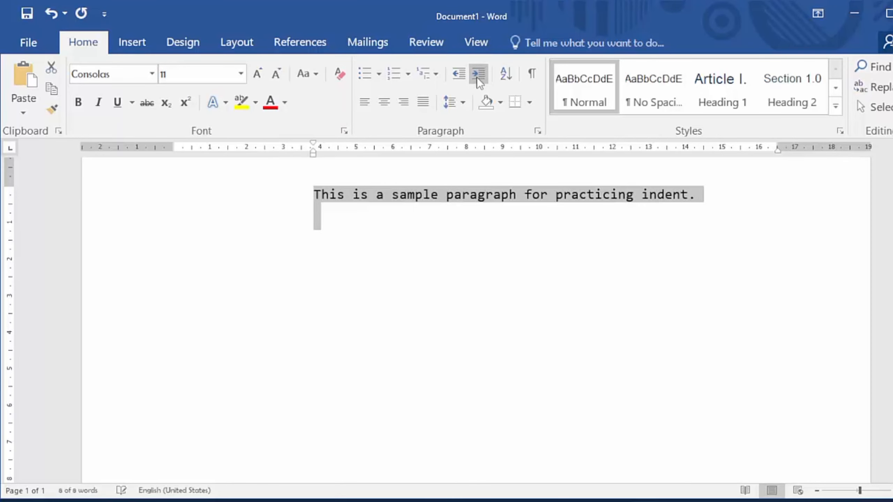
left_click(477, 76)
left_click(477, 77)
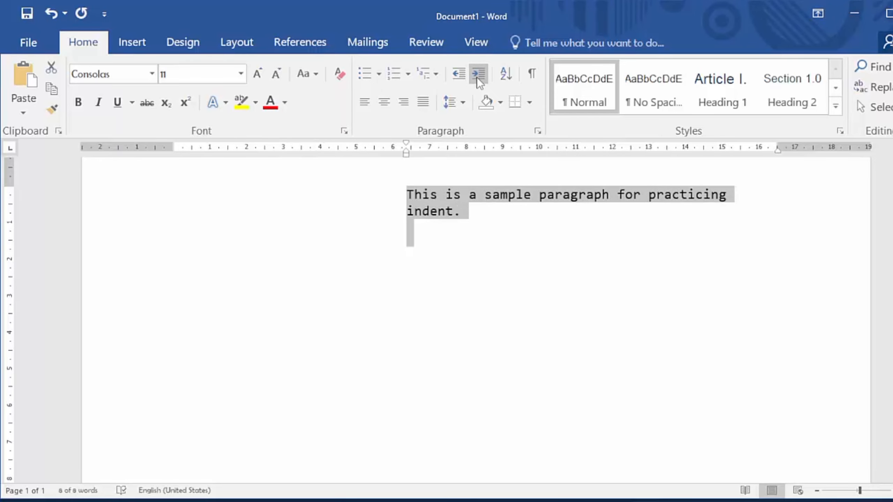
Step: Decrease the sample paragraph's indent by five levels, back to the margin
left_click(460, 75)
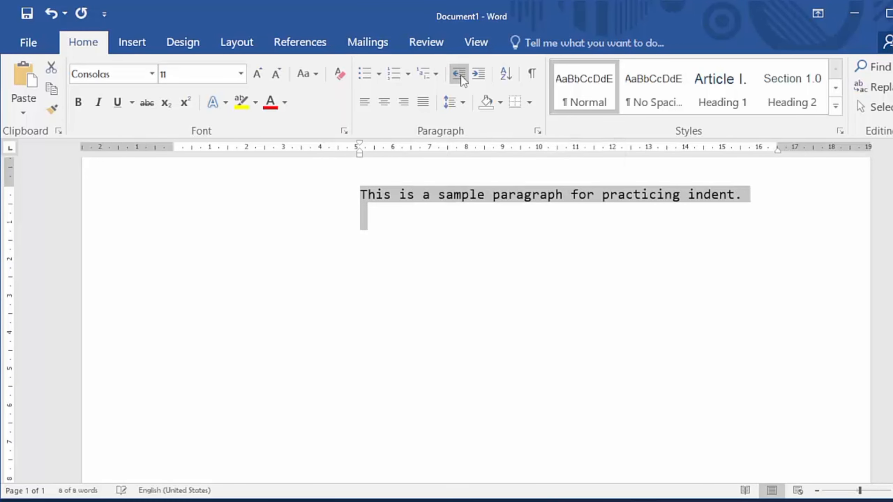
left_click(460, 76)
left_click(460, 75)
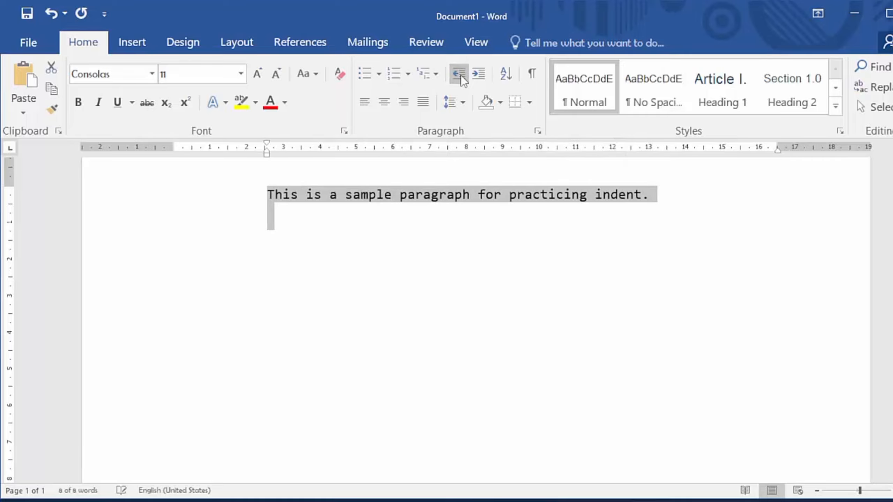
left_click(460, 76)
left_click(460, 76)
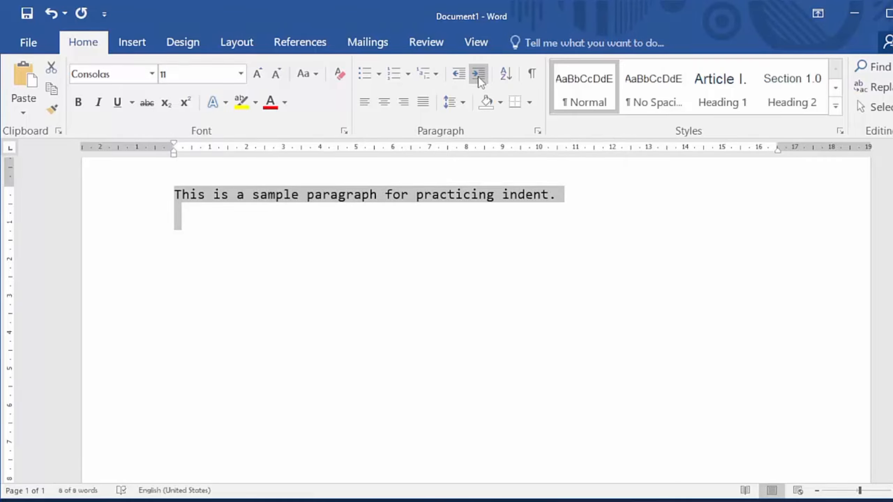
Step: Increase the sample paragraph's indent by four levels and decrease it by four levels again
left_click(478, 77)
left_click(478, 77)
left_click(478, 77)
left_click(479, 77)
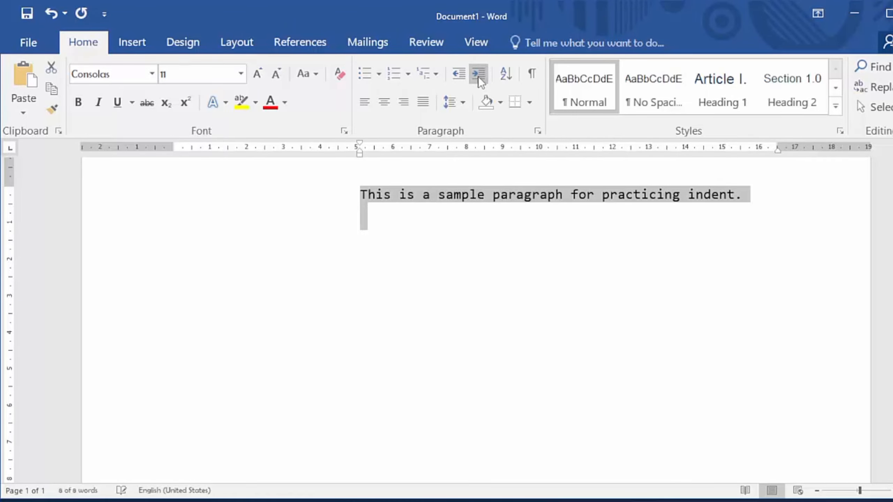
left_click(451, 78)
left_click(452, 78)
left_click(452, 79)
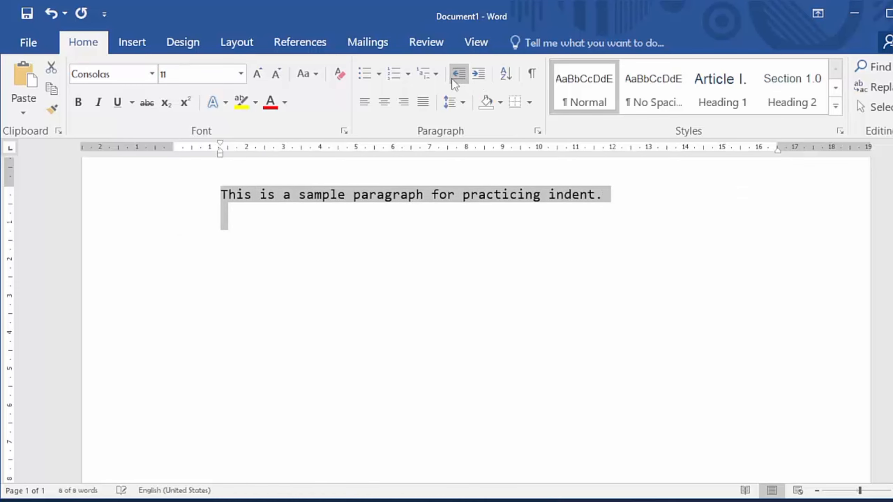
left_click(452, 78)
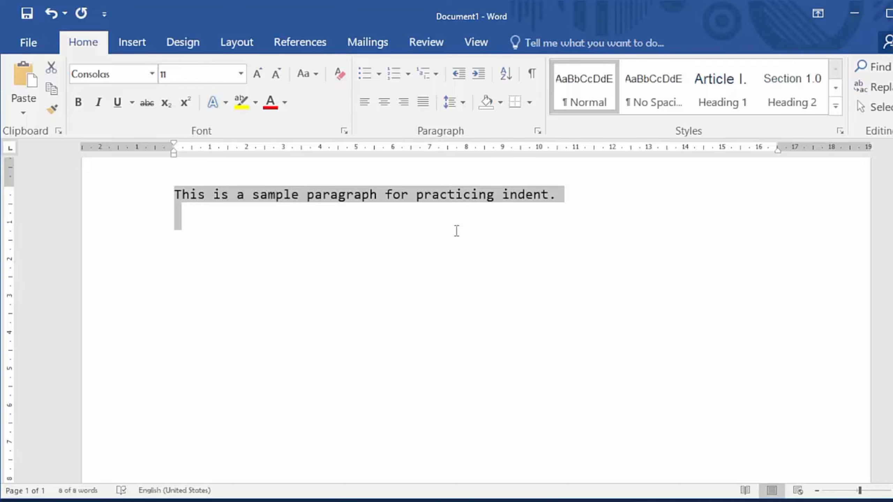
Step: Replace the sample paragraph with the copied list of names and sort it by paragraphs as text in ascending order
key("Delete")
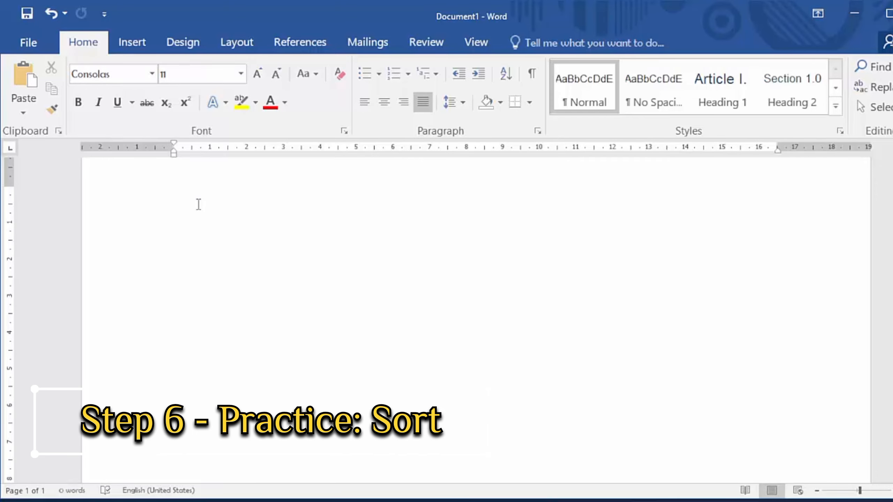
type("Ali Zahid Ahmed Abi")
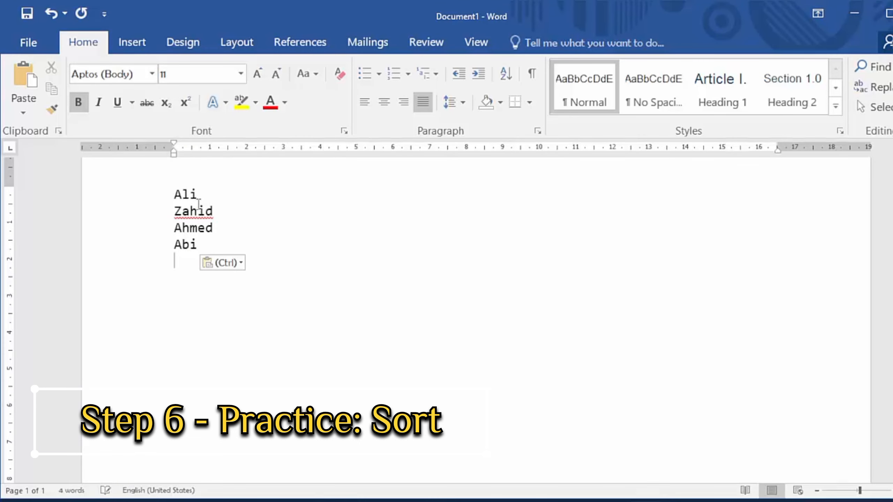
key("ctrl+a")
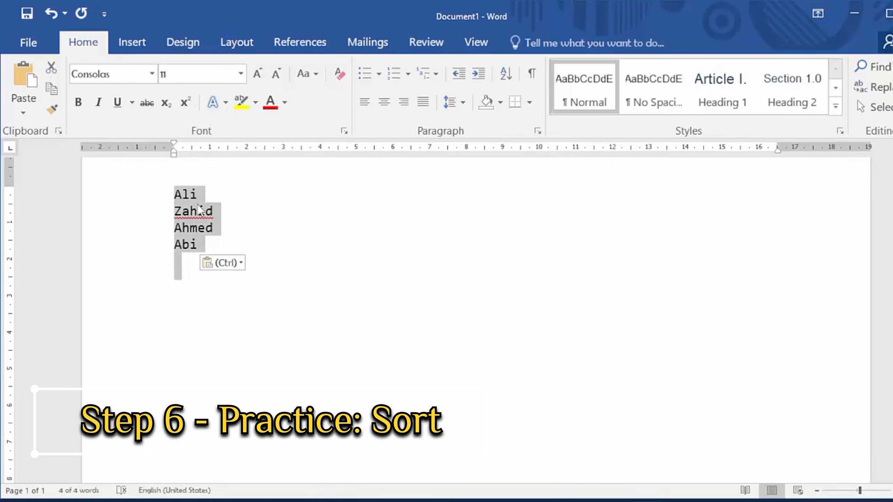
left_click(506, 75)
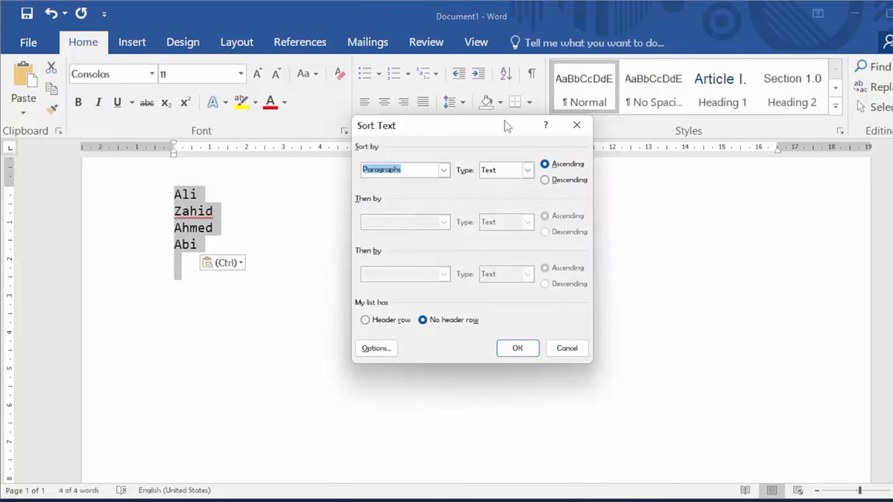
left_click(511, 342)
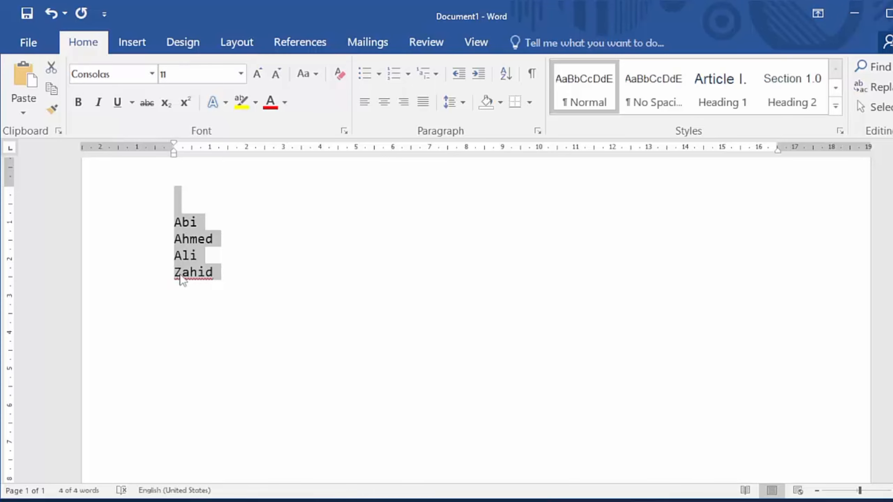
Step: Sort the selected list of names by paragraphs as text in descending order
left_click(509, 79)
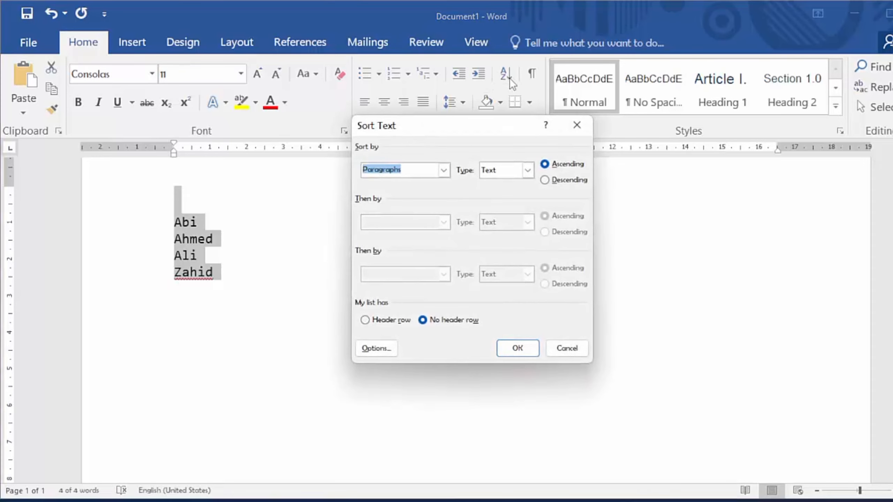
left_click(545, 181)
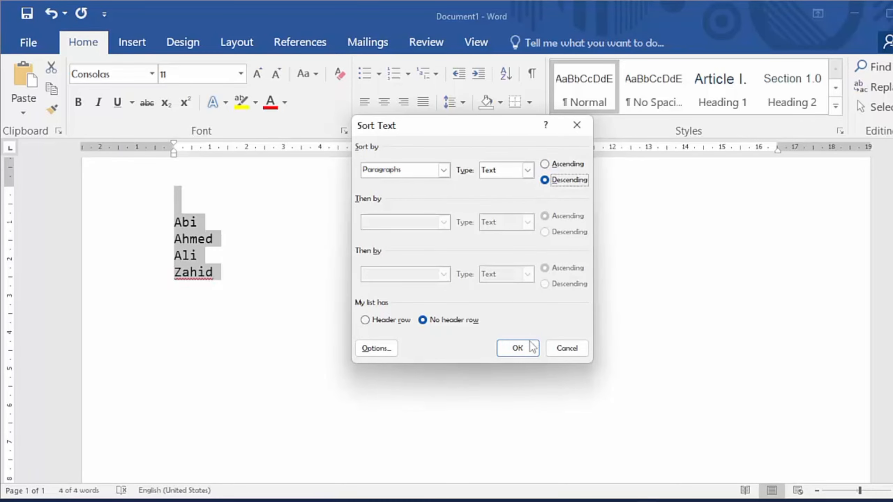
left_click(515, 348)
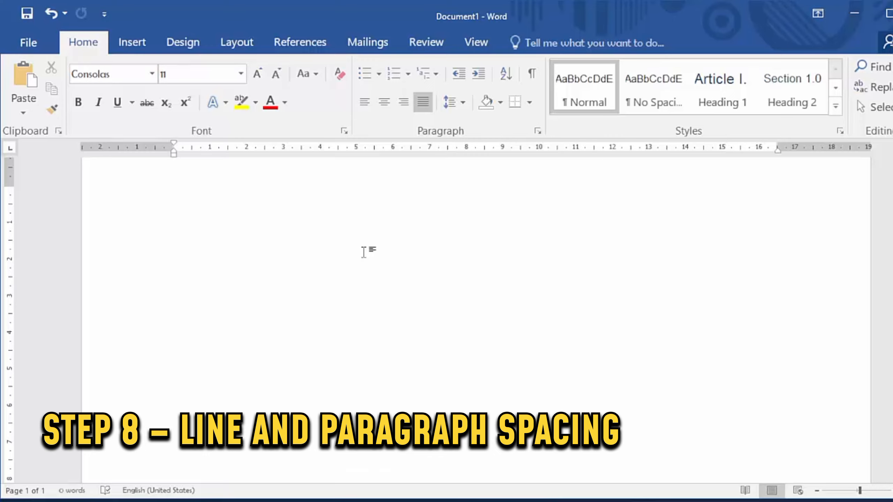
Step: Paste the lines "Learn MS Word", "Practice Daily" and "Enhance your skills" into the empty page and set their line spacing to 1.15
type("Learn MS Word Practice Daily Enhance your skills")
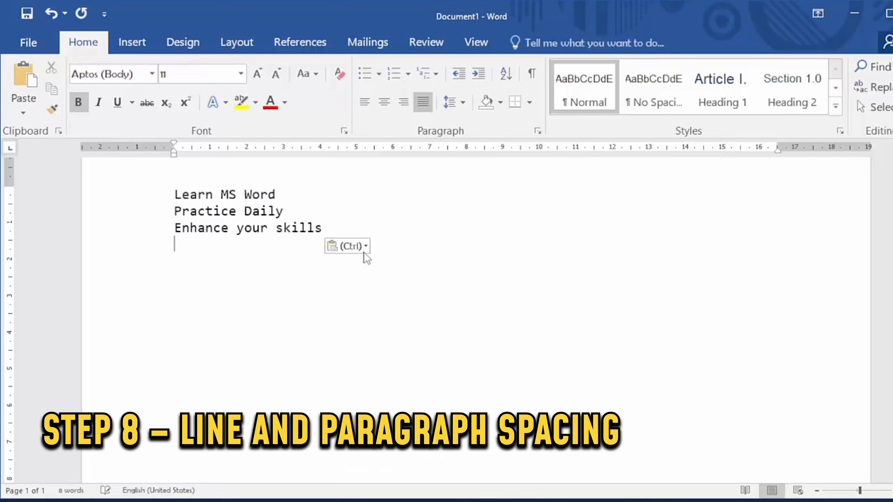
key("ctrl+a")
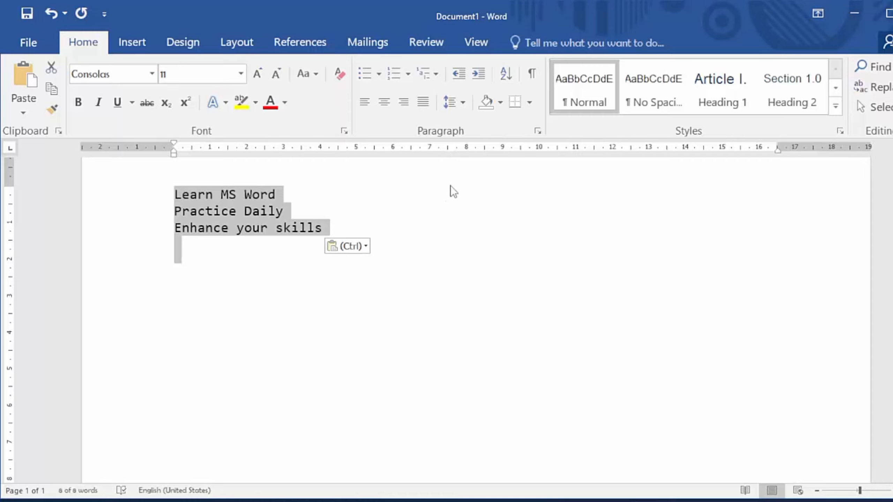
left_click(462, 102)
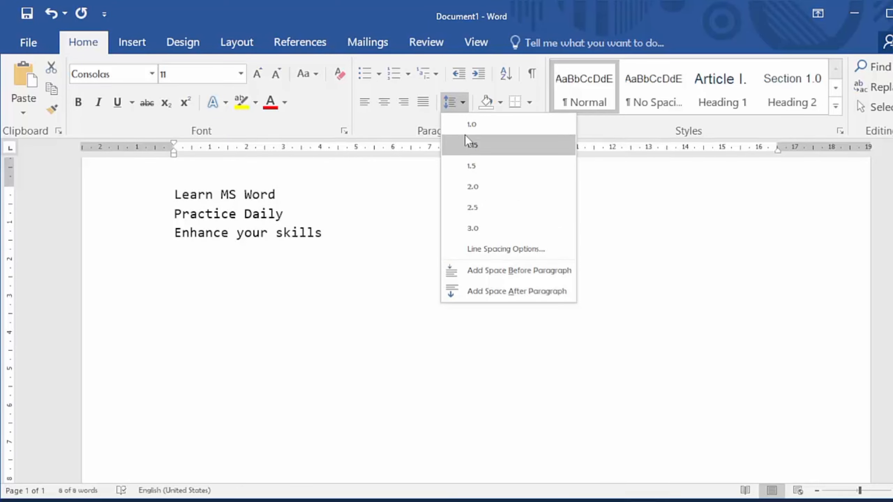
left_click(475, 150)
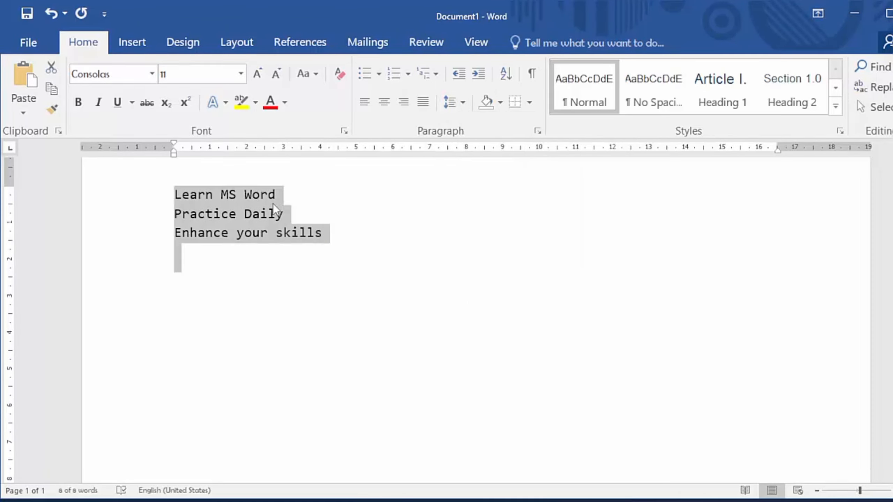
Step: Set the line spacing of the three sample lines to 1.5 and open the line spacing choices again
left_click(461, 104)
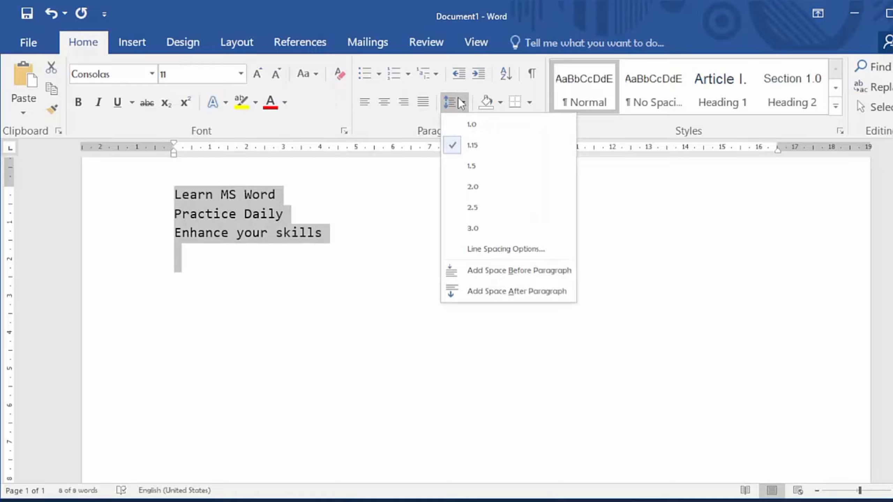
left_click(477, 165)
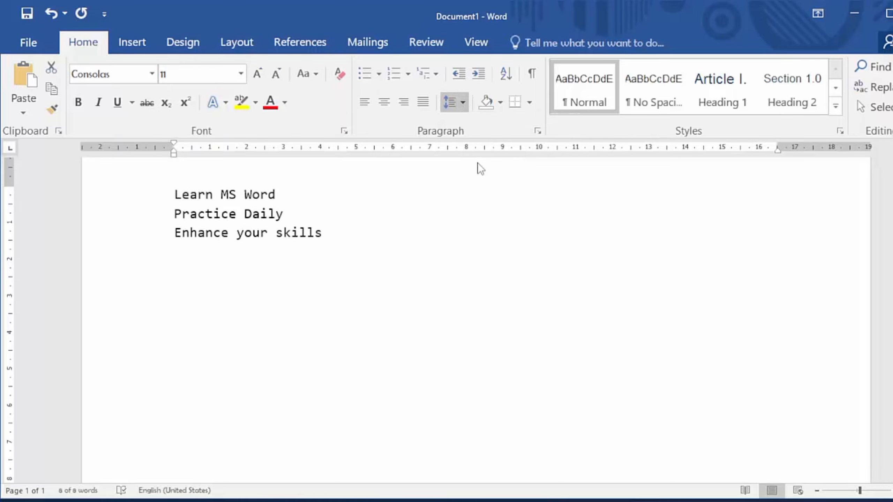
left_click(464, 107)
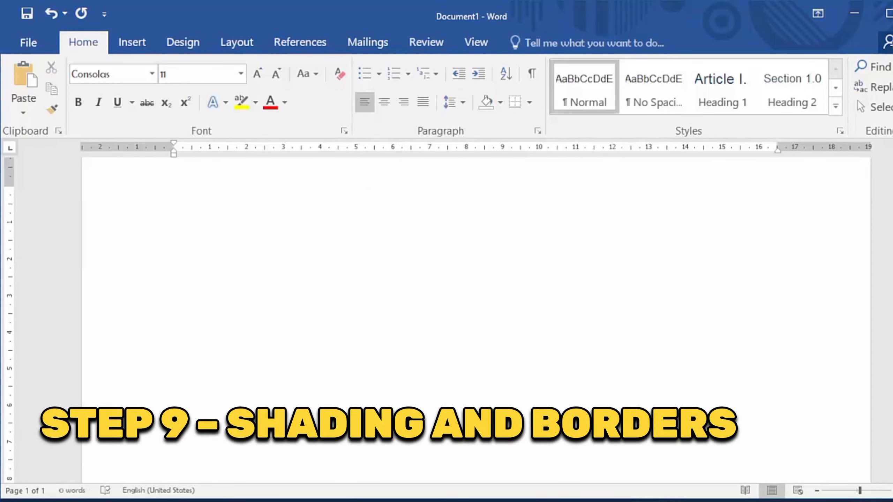
Step: Paste "Important Note: Always save your document!" into the empty page and shade the text with the standard orange colour
type("Important Note: Always save your document!")
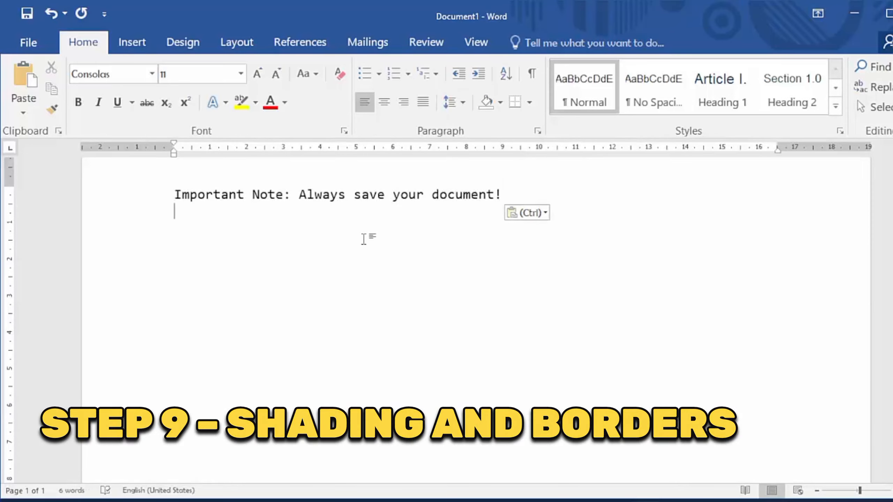
key("ctrl+a")
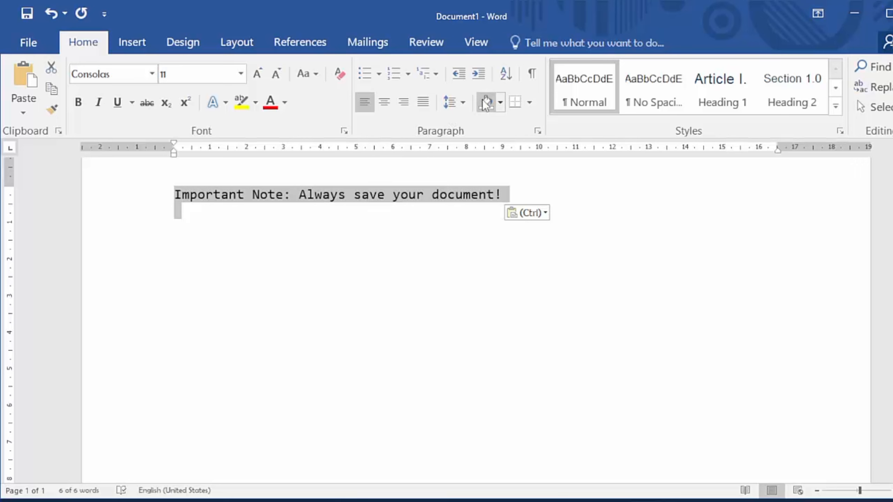
left_click(500, 104)
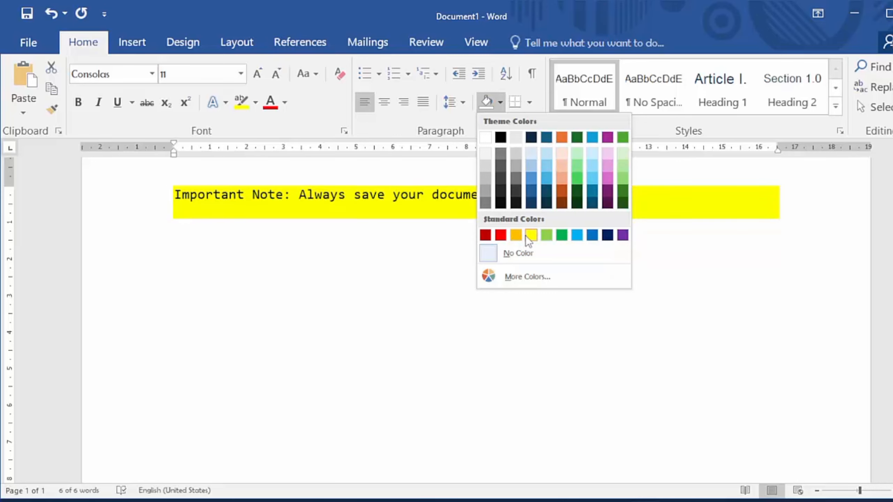
left_click(515, 235)
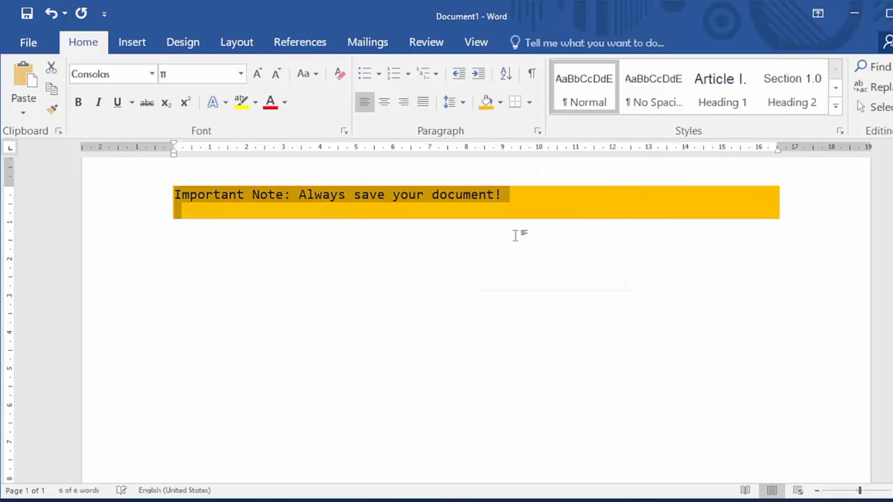
Step: Remove the empty line below the shaded note and apply All Borders to the note's paragraph
left_click(258, 214)
key("BackSpace")
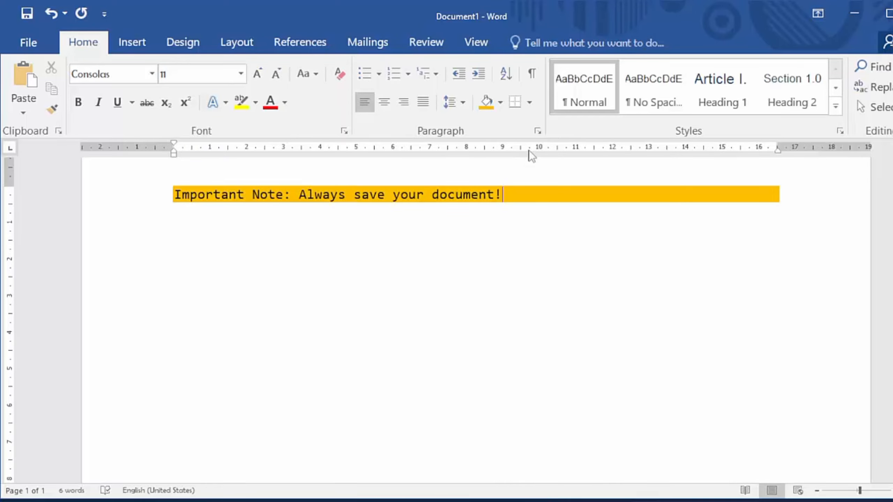
left_click(528, 104)
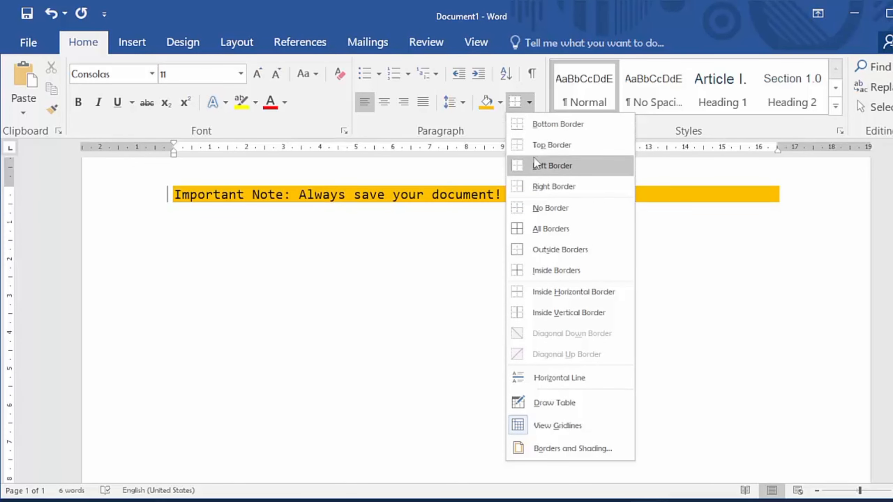
left_click(539, 228)
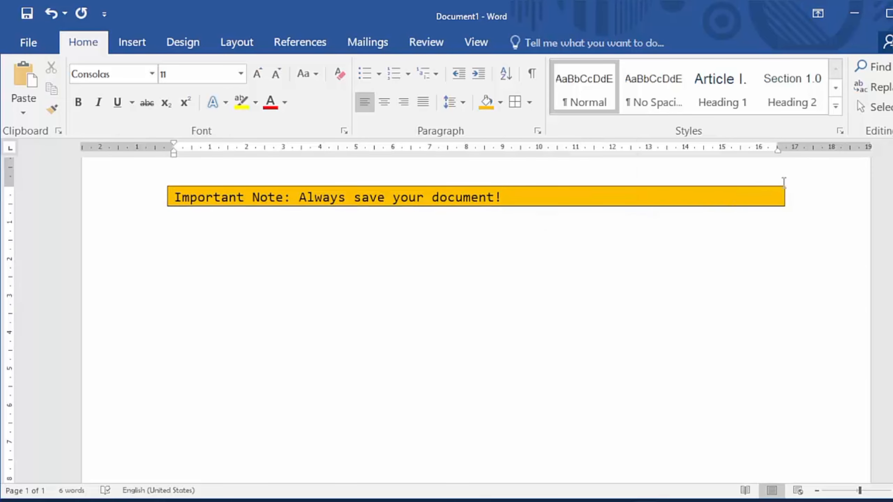